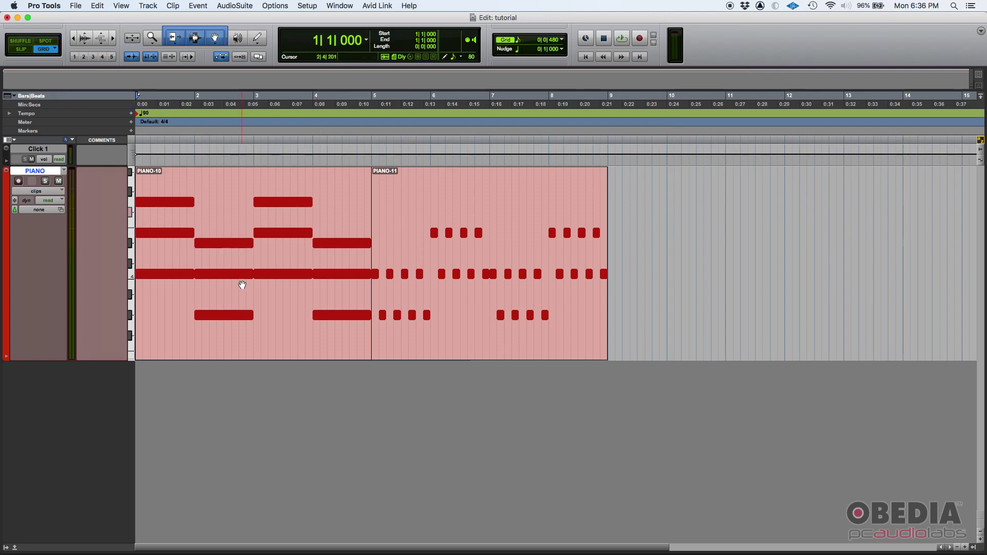
Select the PIANO-10 and PIANO-11 clips on the PIANO track in turn
{"action": "left_click", "coordinate": [242, 285]}
{"action": "left_click", "coordinate": [503, 288]}
{"action": "left_click", "coordinate": [274, 304]}
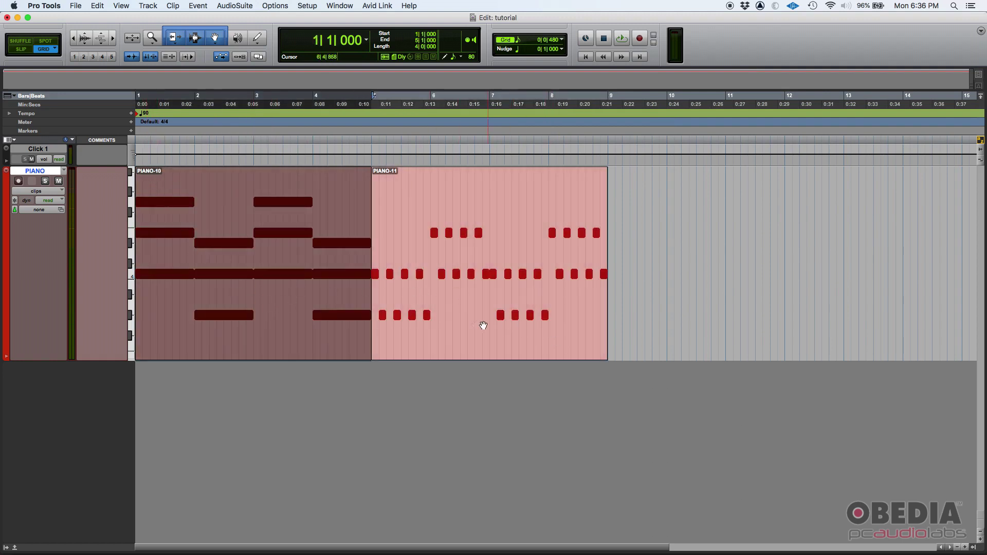
{"action": "left_click", "coordinate": [474, 323]}
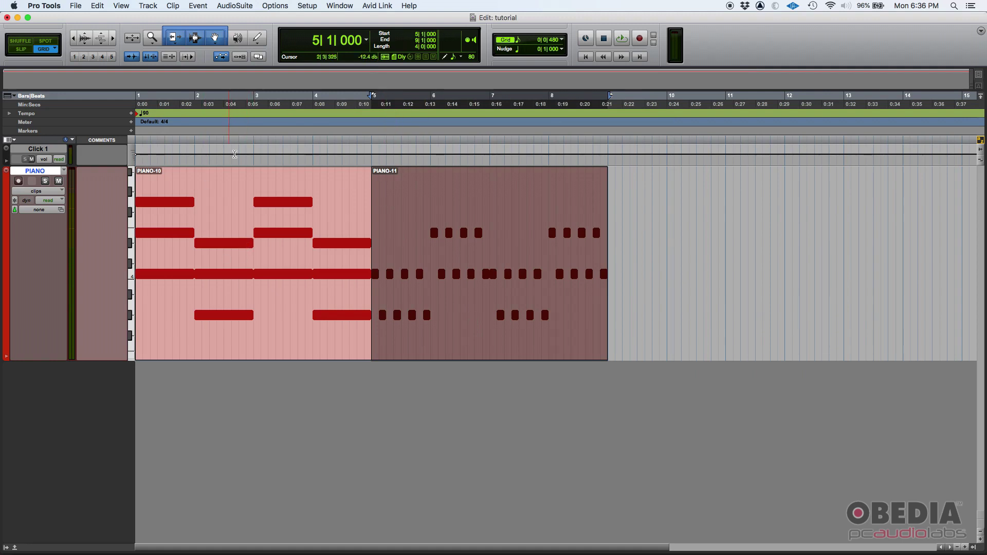
Play the piano part from the session start, then view PIANO-10's notes in the MIDI Editor
{"action": "key", "text": "Return"}
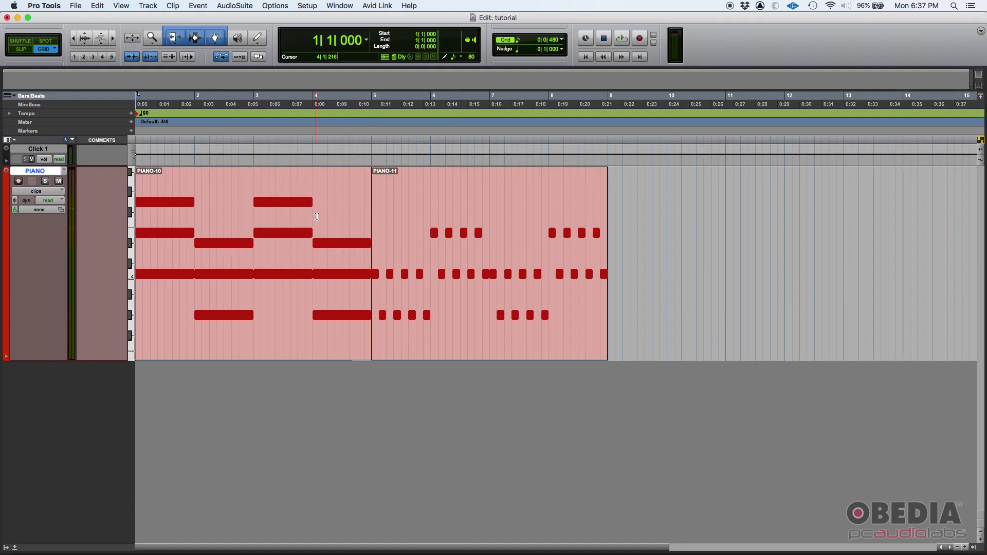
{"action": "key", "text": "space"}
{"action": "key", "text": "space"}
{"action": "key", "text": "space"}
{"action": "double_click", "coordinate": [240, 310]}
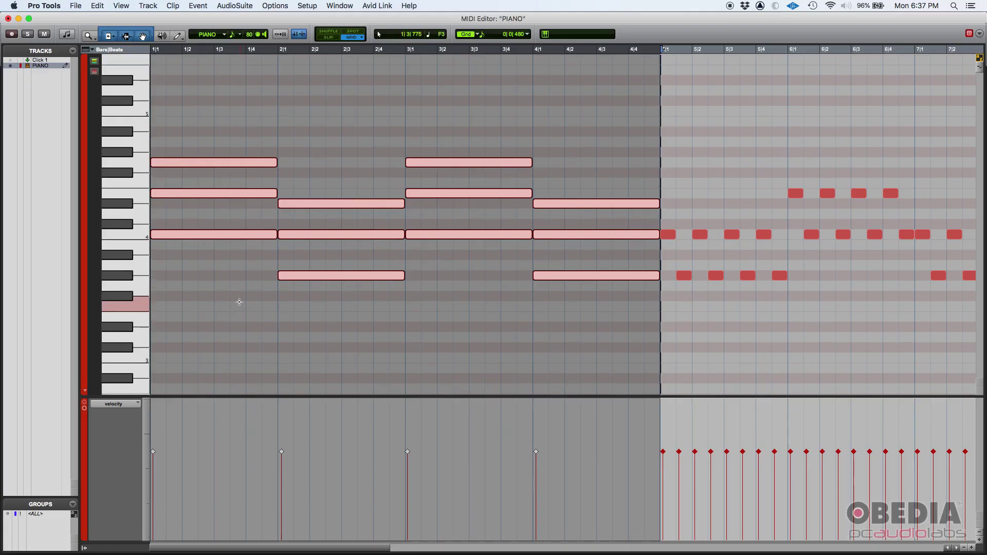
Close PIANO-10 in the MIDI Editor, view PIANO-11's notes, and close the editor again
{"action": "left_click", "coordinate": [312, 72]}
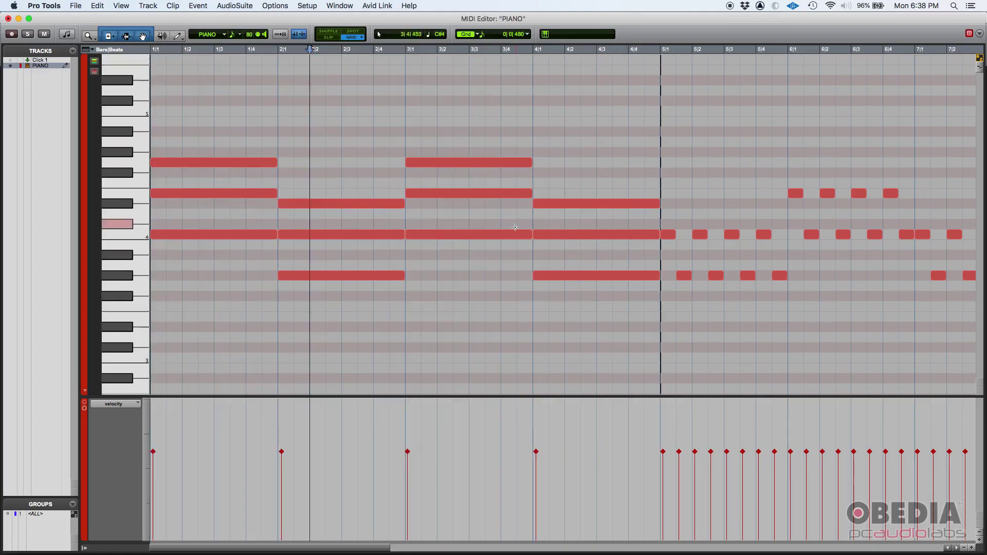
{"action": "left_click", "coordinate": [8, 19]}
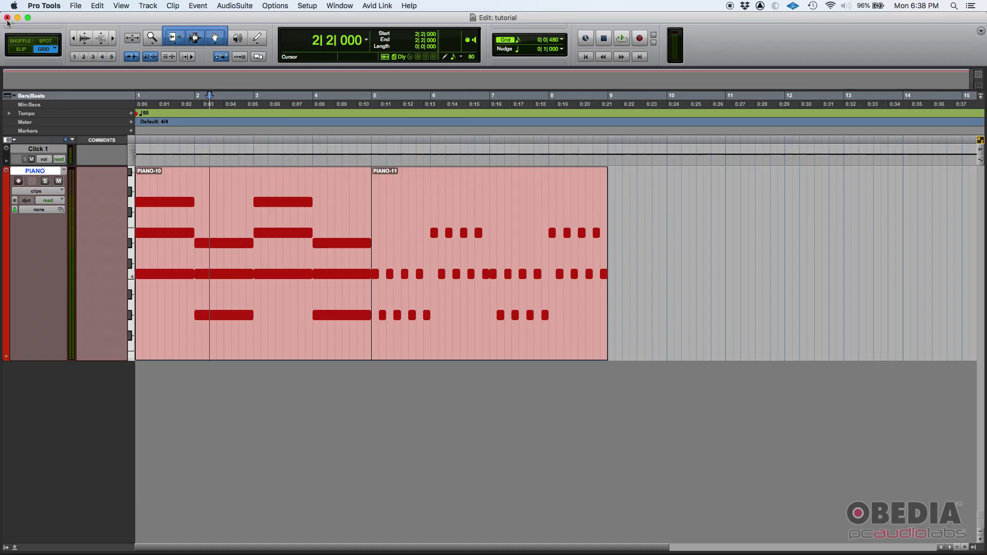
{"action": "double_click", "coordinate": [471, 296]}
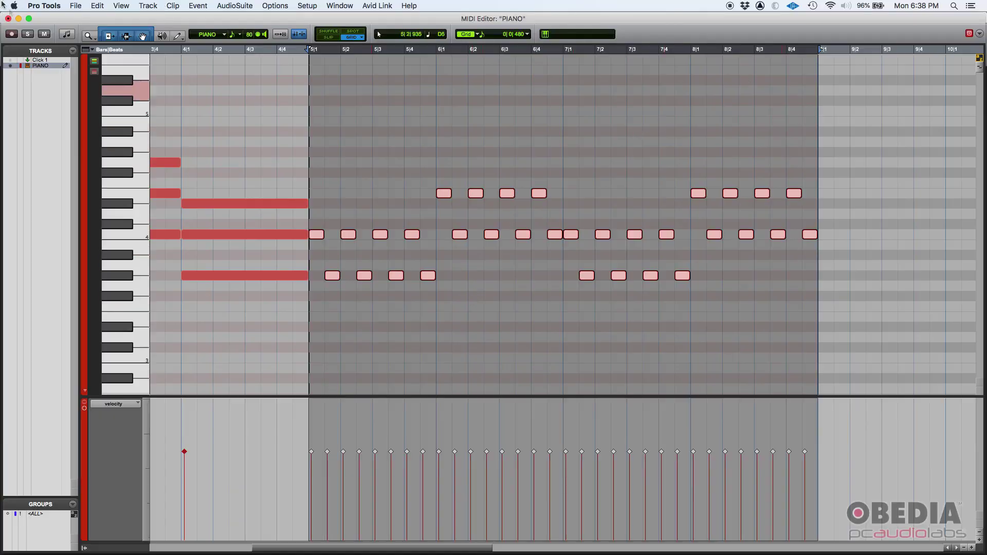
{"action": "left_click", "coordinate": [8, 19]}
Place the insertion point at bar 9 on the PIANO track
{"action": "left_click", "coordinate": [615, 221]}
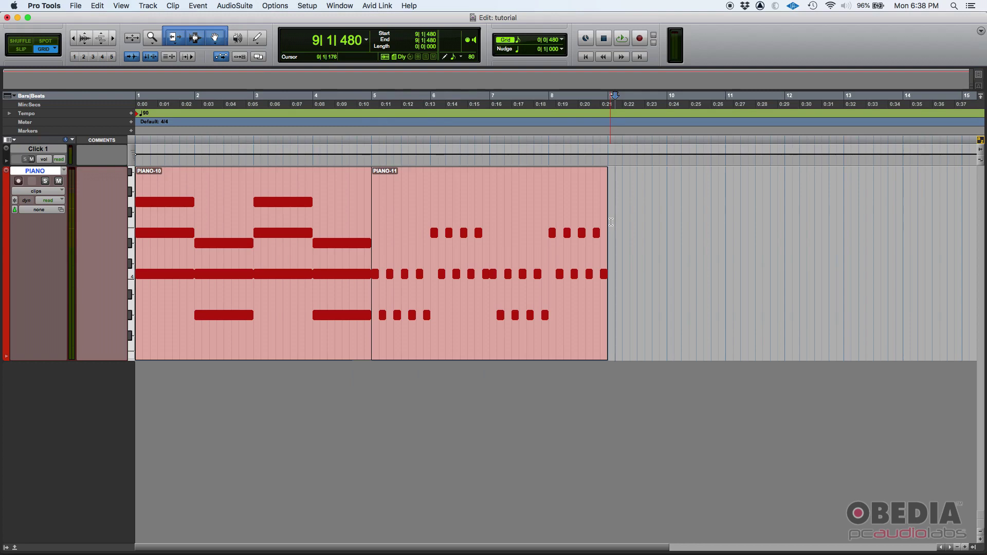
{"action": "left_click_drag", "start_coordinate": [611, 222], "coordinate": [137, 220]}
{"action": "left_click", "coordinate": [268, 203]}
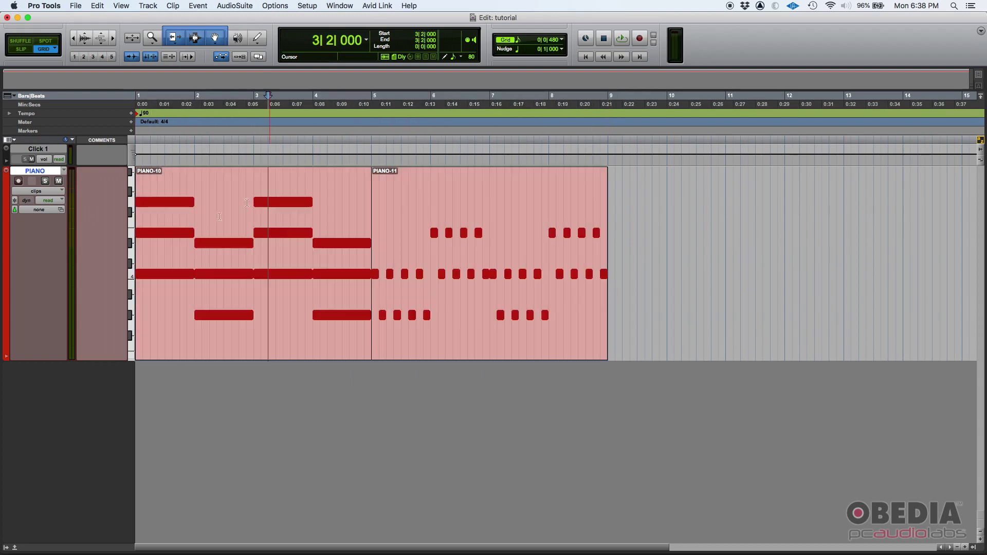
{"action": "left_click", "coordinate": [608, 228]}
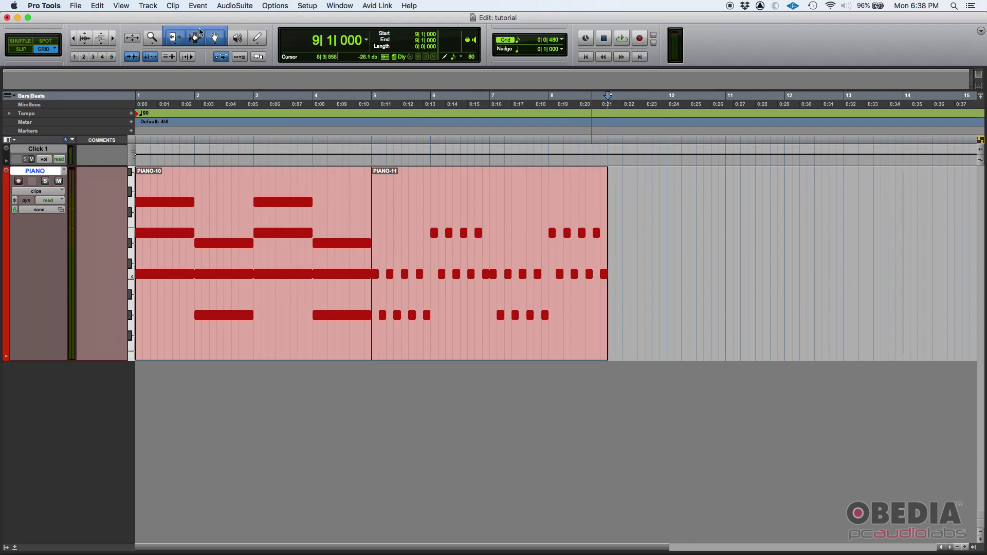
With the Smart tool, select bars 1–9 across both clips and run Edit > Consolidate Clip
{"action": "left_click", "coordinate": [258, 39]}
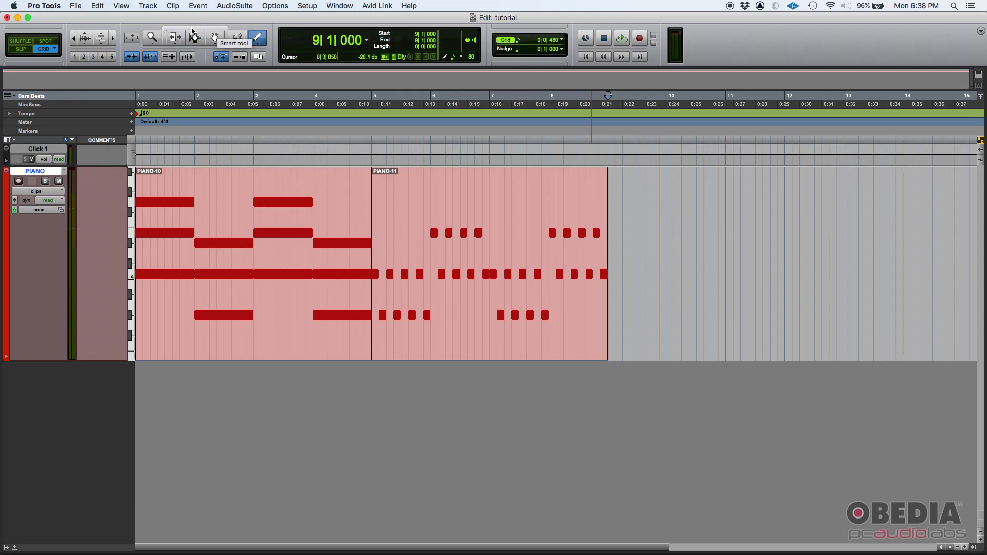
{"action": "left_click", "coordinate": [193, 31]}
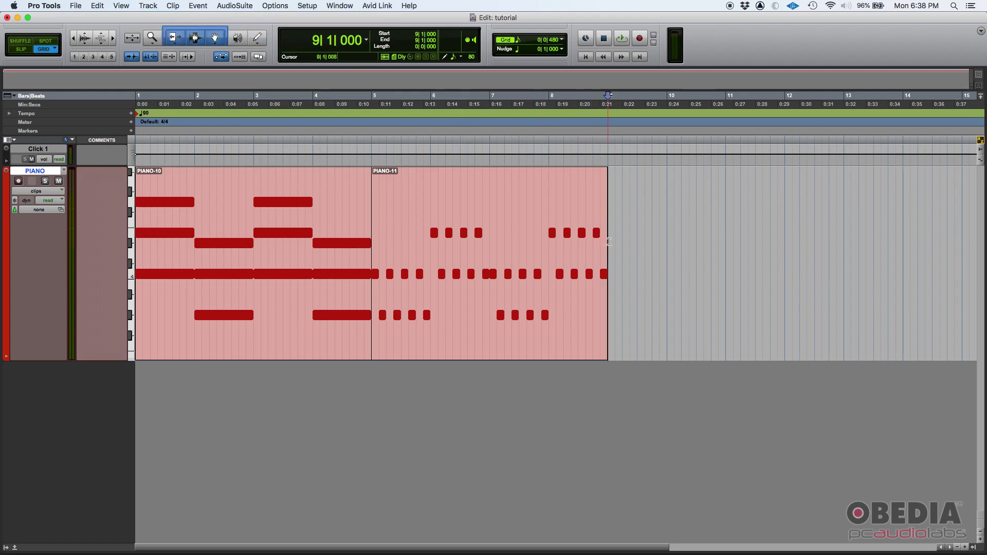
{"action": "left_click_drag", "start_coordinate": [611, 248], "coordinate": [120, 242]}
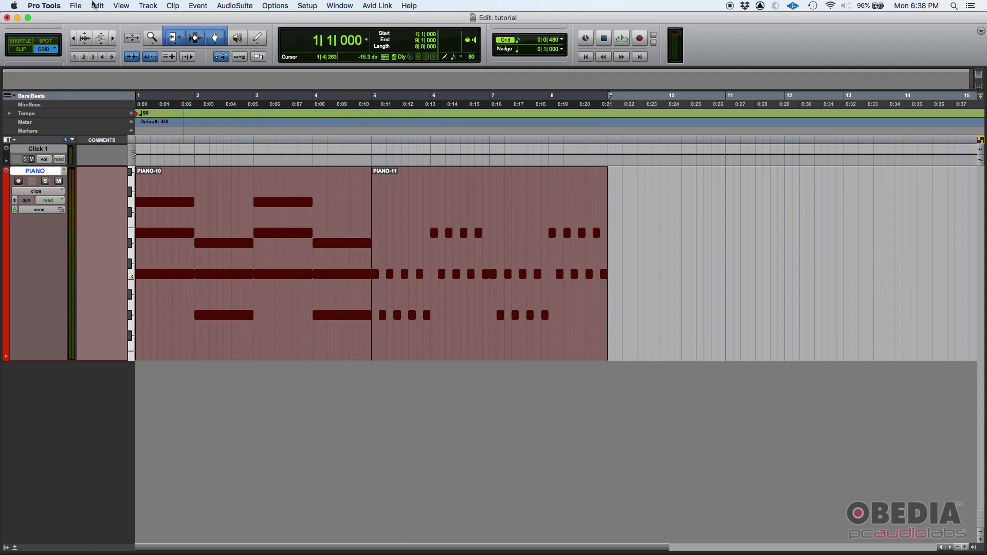
{"action": "left_click", "coordinate": [97, 6]}
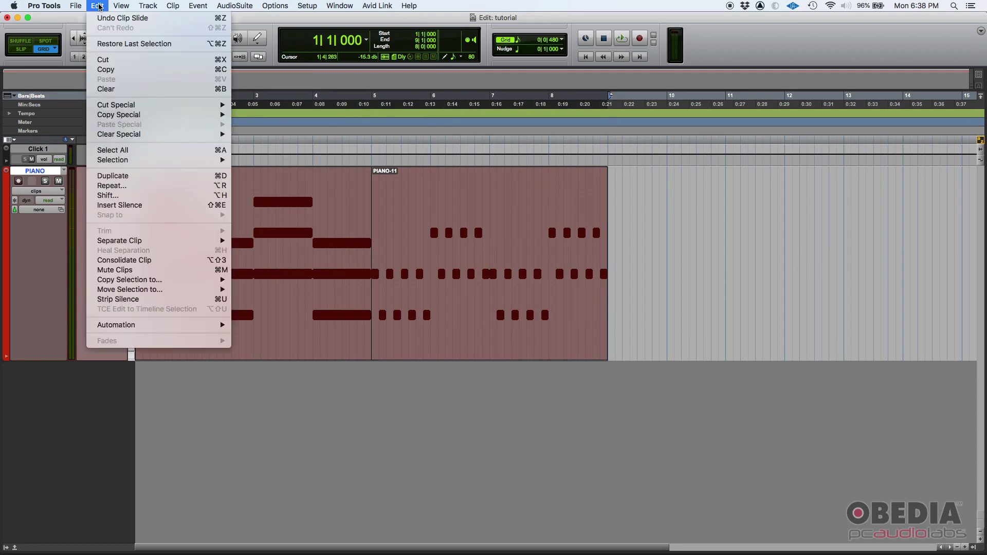
{"action": "left_click", "coordinate": [160, 260]}
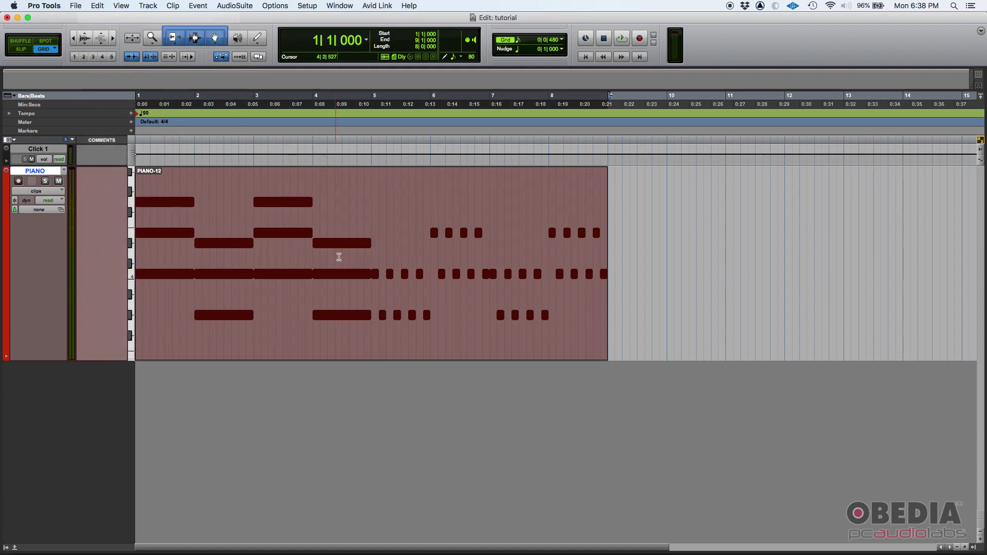
{"action": "left_click", "coordinate": [610, 260]}
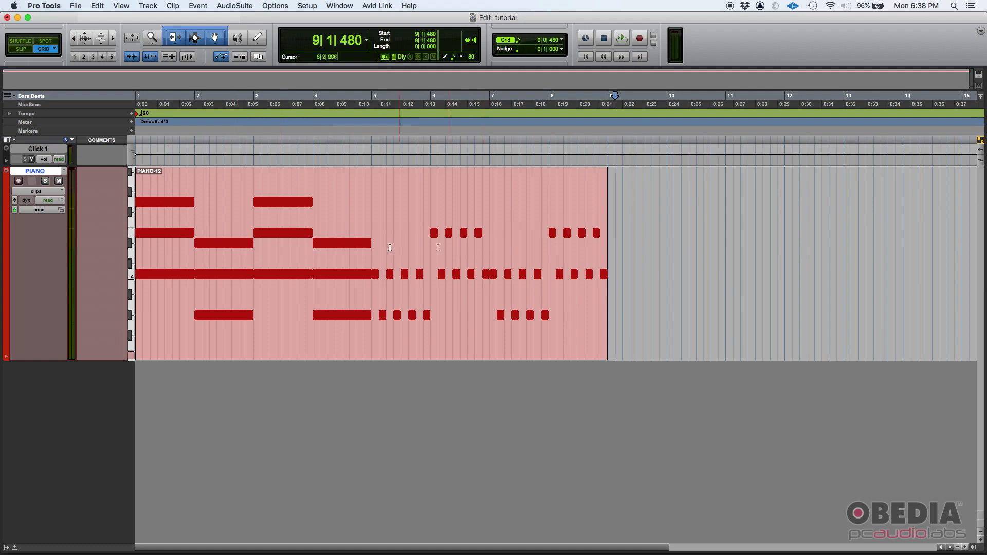
{"action": "left_click", "coordinate": [390, 307]}
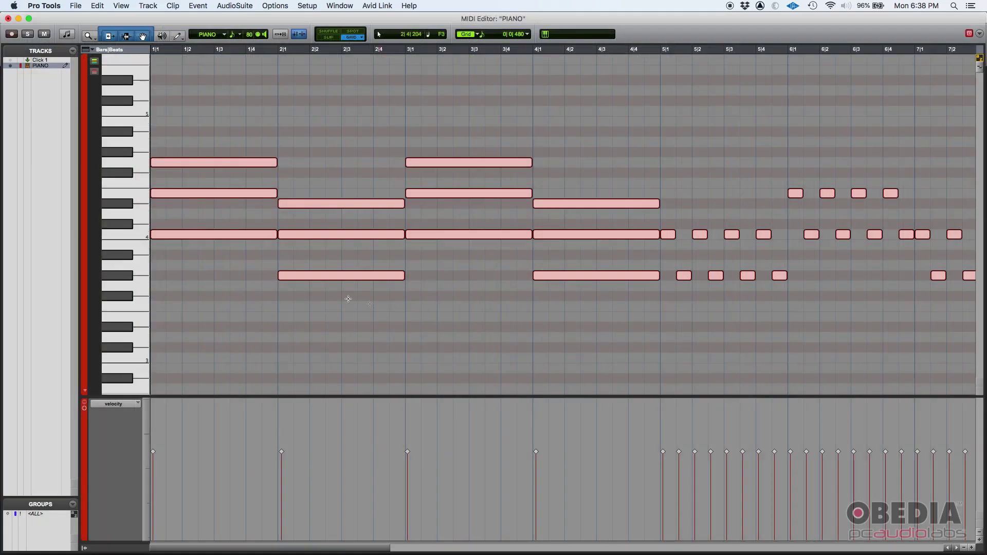
{"action": "key", "text": "super+a"}
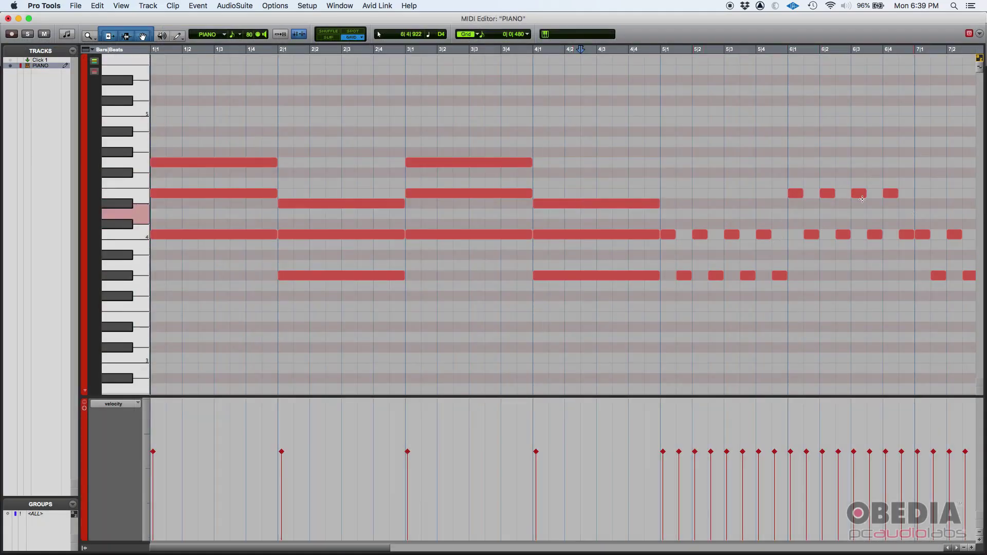
{"action": "left_click", "coordinate": [7, 19]}
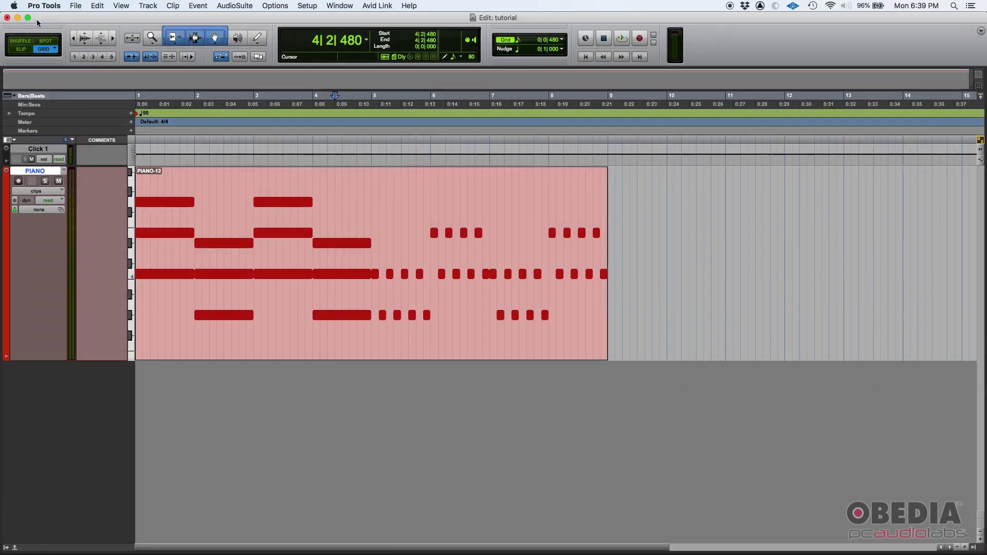
{"action": "key", "text": "Return"}
{"action": "key", "text": "space"}
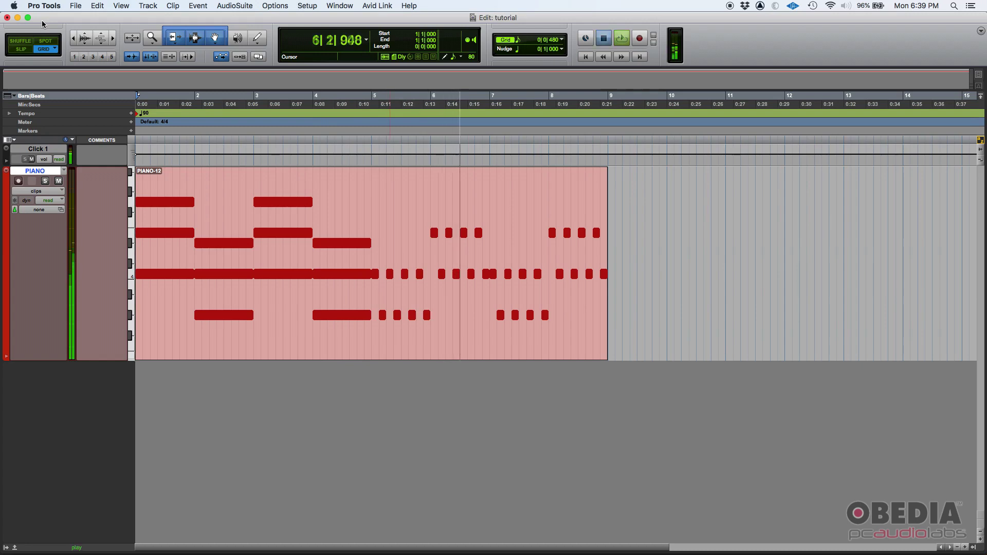
{"action": "key", "text": "space"}
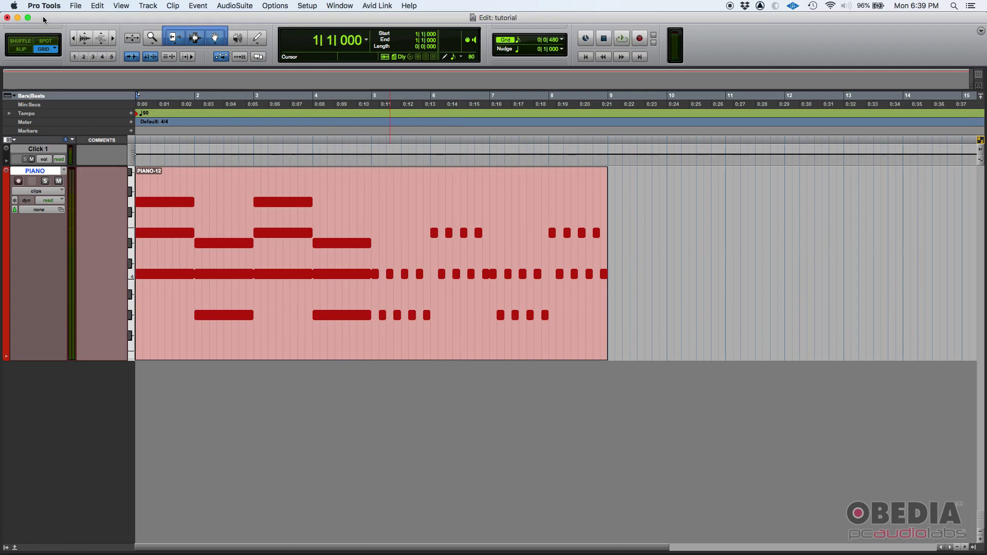
{"action": "left_click", "coordinate": [97, 5]}
{"action": "left_click", "coordinate": [710, 249]}
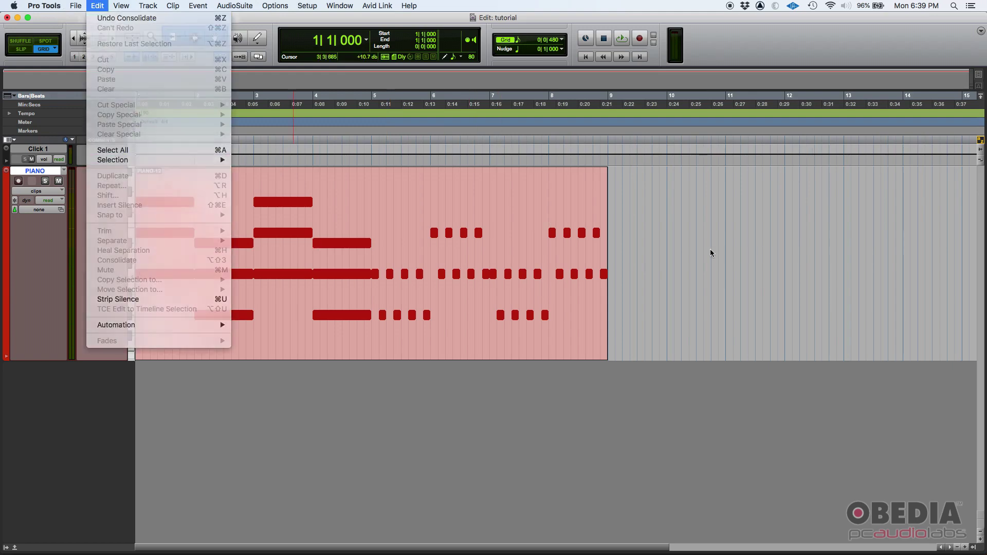